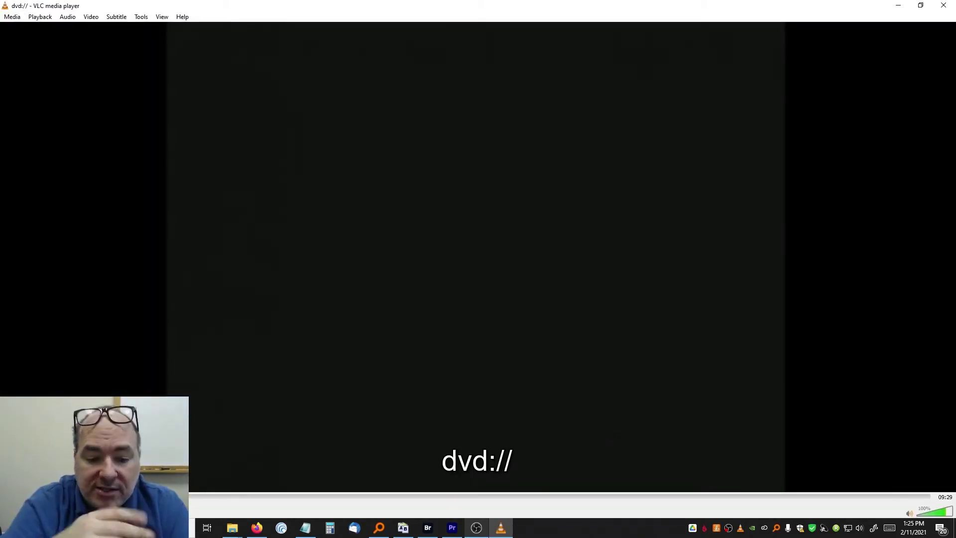
Jump the DVD's VLC playback ahead to about 02:38.
click(277, 495)
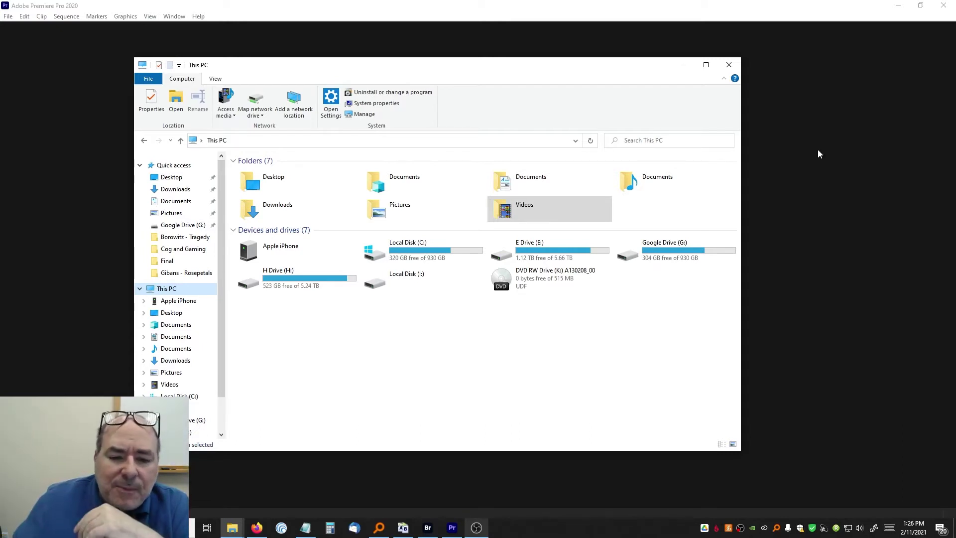
Open DVD RW Drive (K:) from This PC and enter its VIDEO_TS folder.
right_click(529, 280)
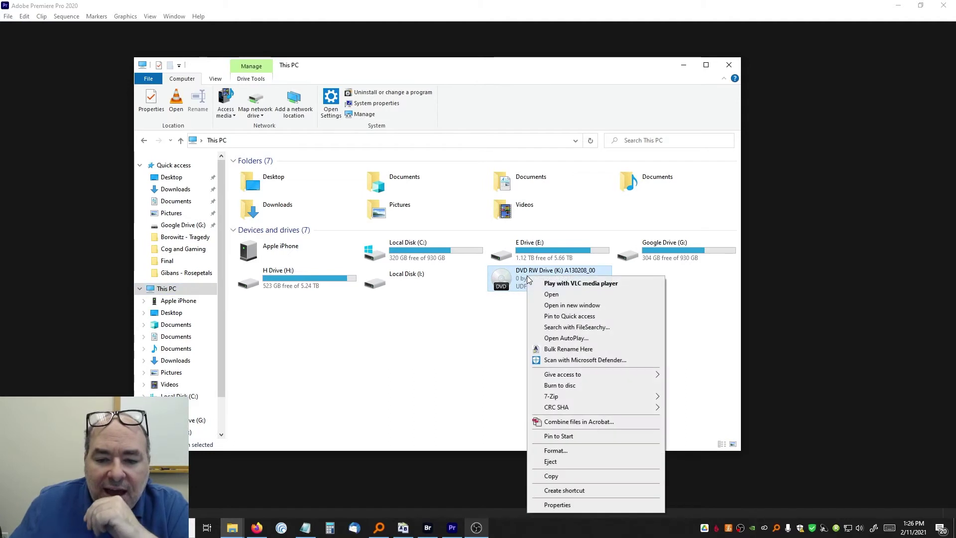
click(552, 295)
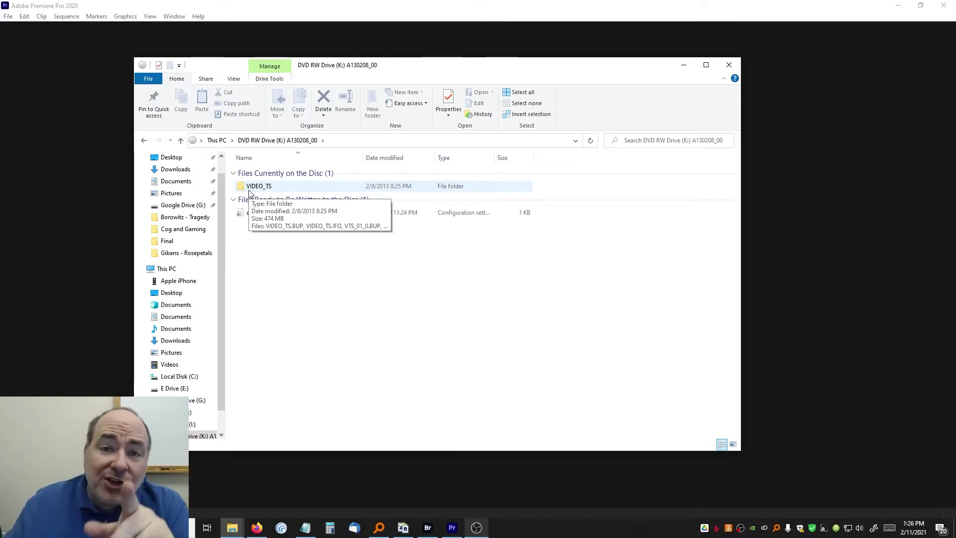
double_click(262, 186)
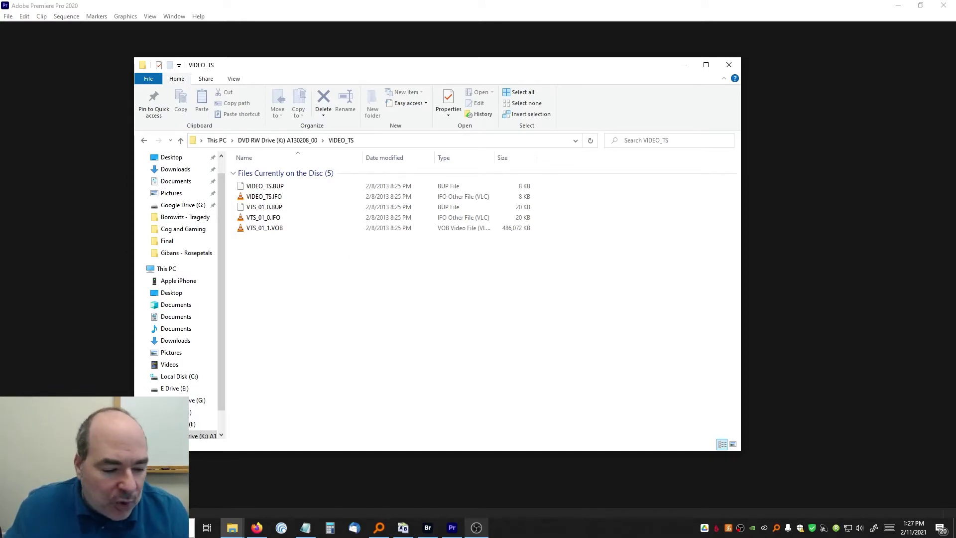
Launch HandBrake and scan the K:\ DVD as source, loading title 1 (00:09:29).
key(super)
text(handbrake)
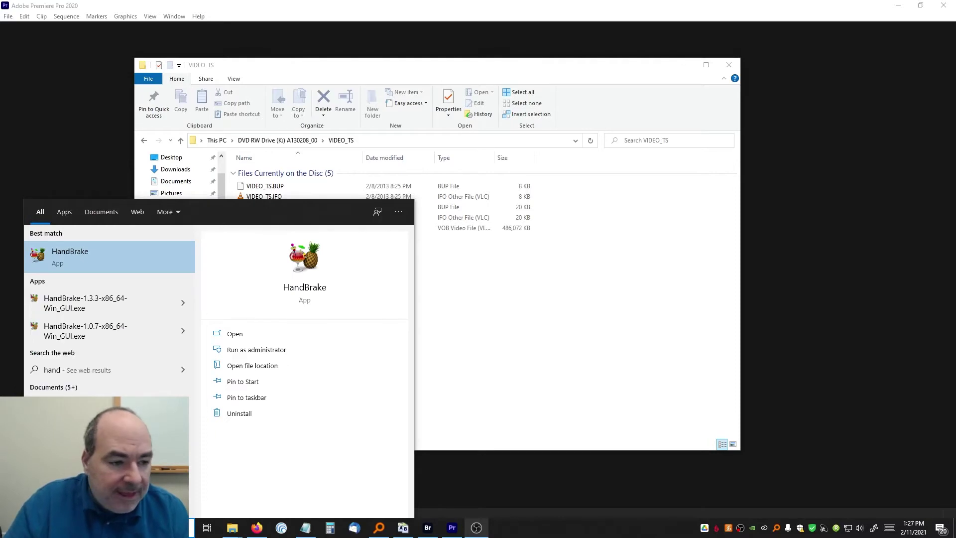
key(Return)
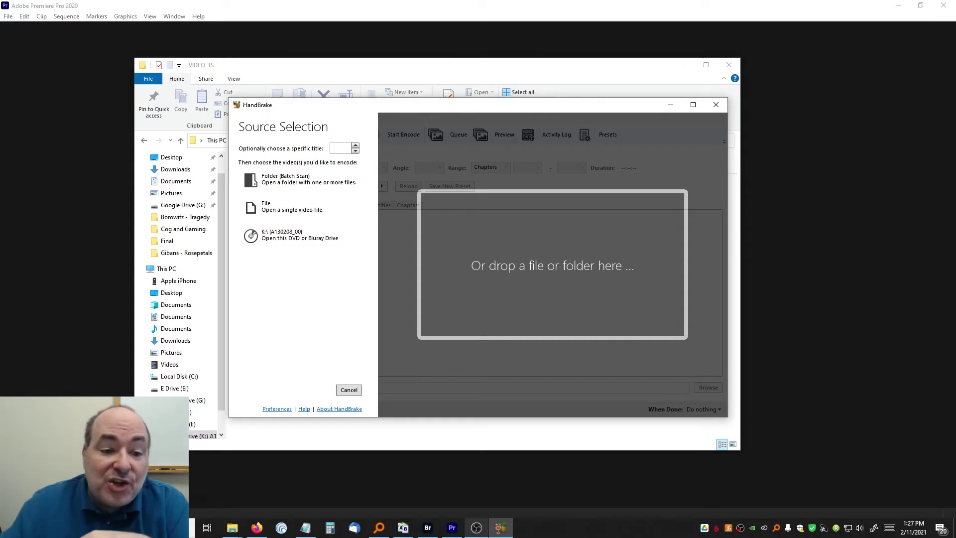
click(305, 244)
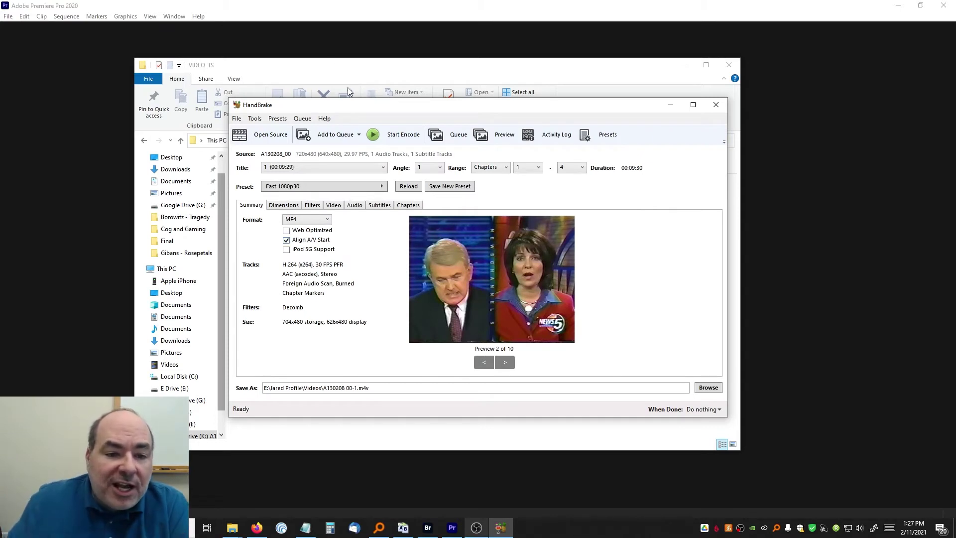
click(275, 169)
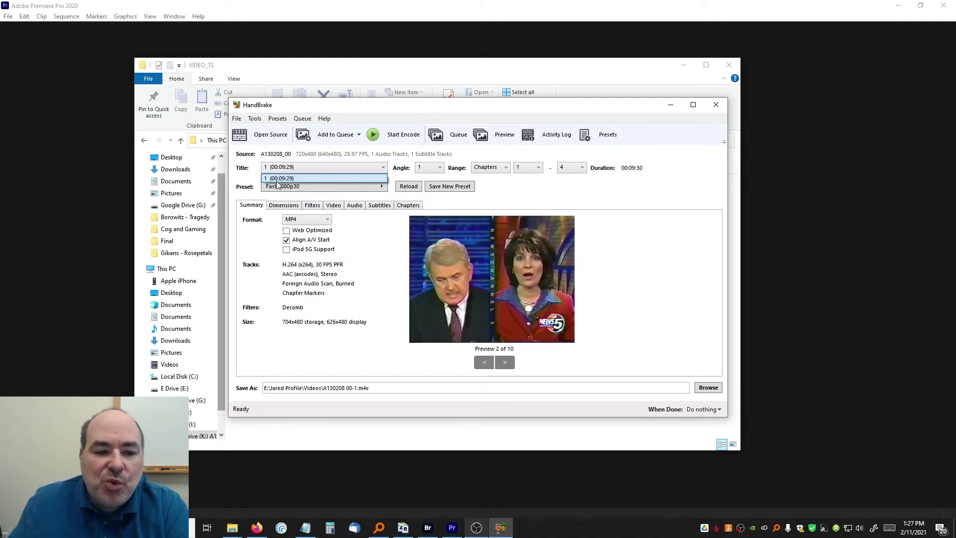
Confirm title 1 (00:09:29) is the only title and bring up the preset list.
click(247, 177)
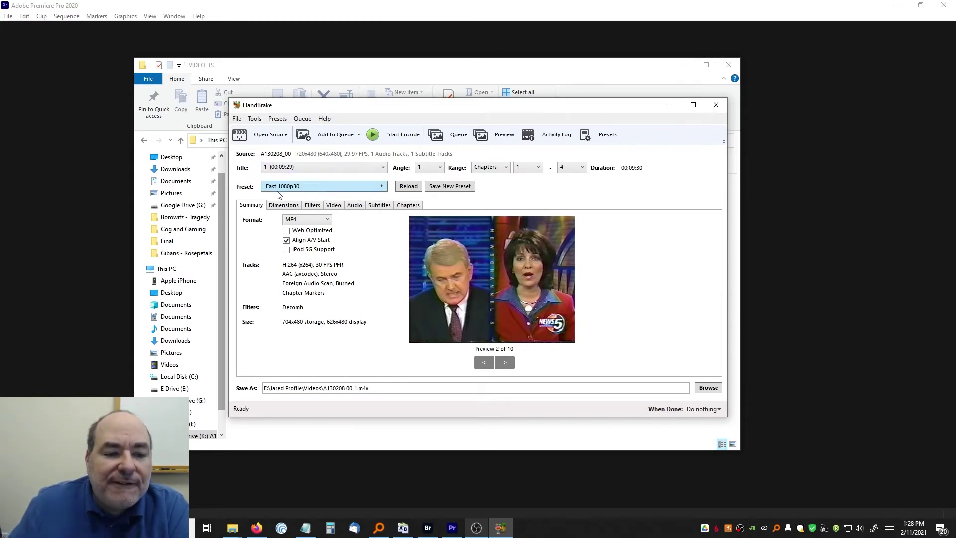
click(312, 192)
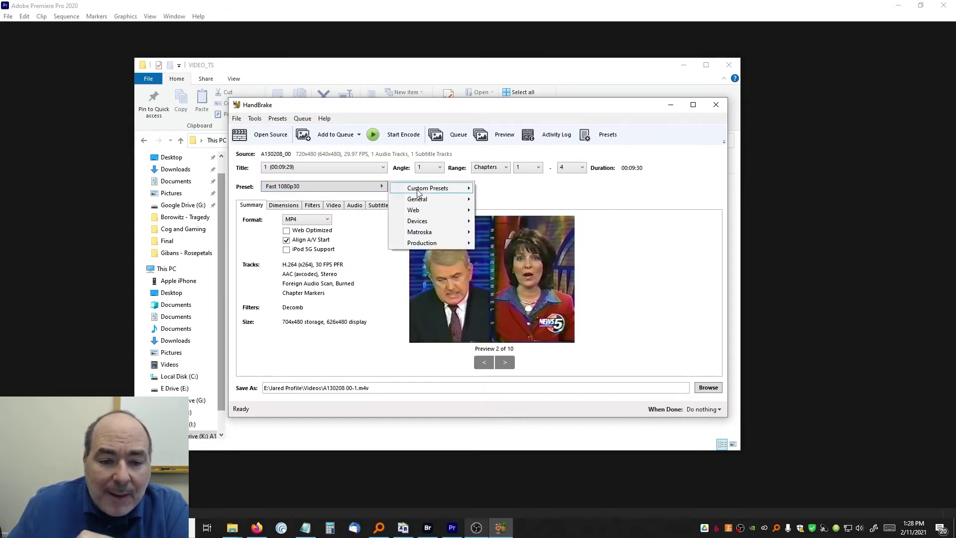
Switch the preset to General > Fast 480p30 and select the old output name A130208 00-1.m4v.
mouse_move(430, 199)
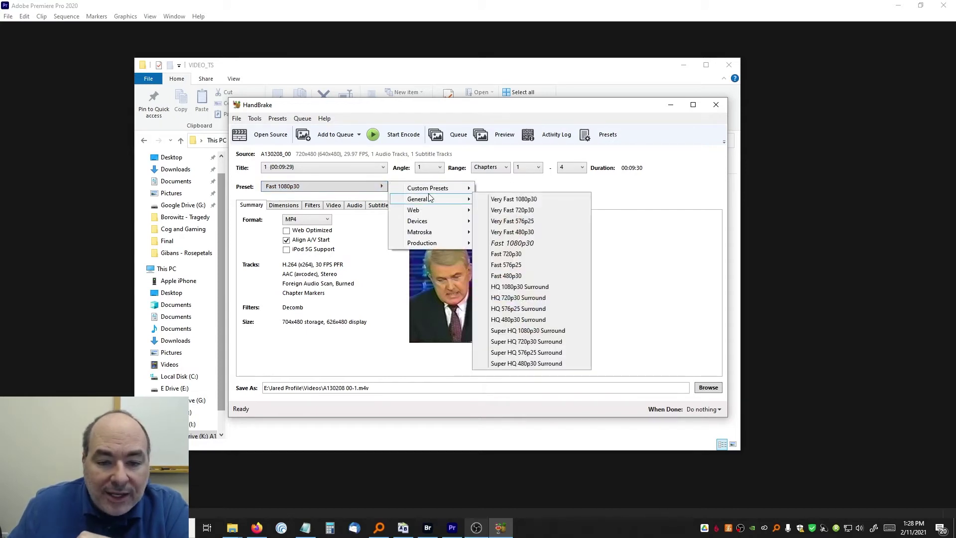
click(518, 276)
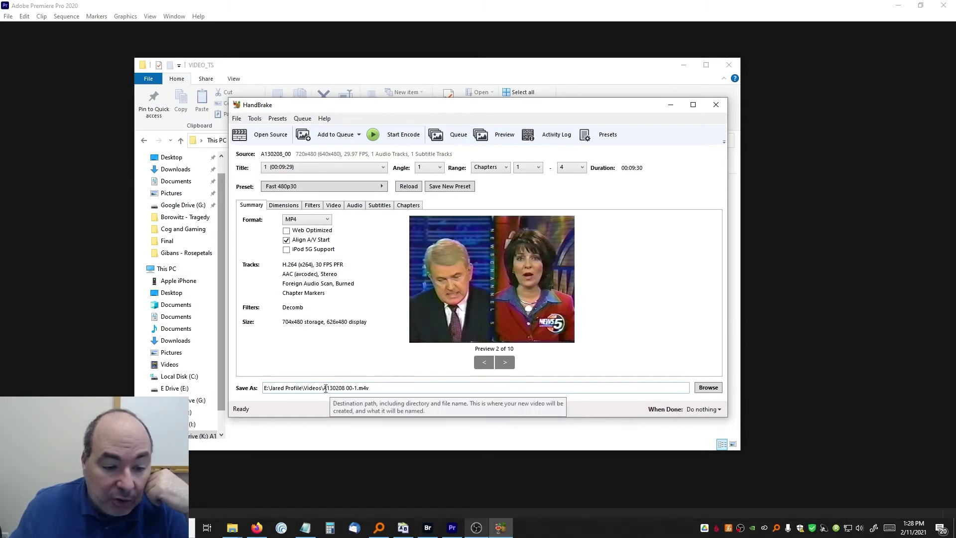
drag(323, 388, 369, 388)
Replace the output file name with DVD.mp4 in the Videos folder.
key(BackSpace)
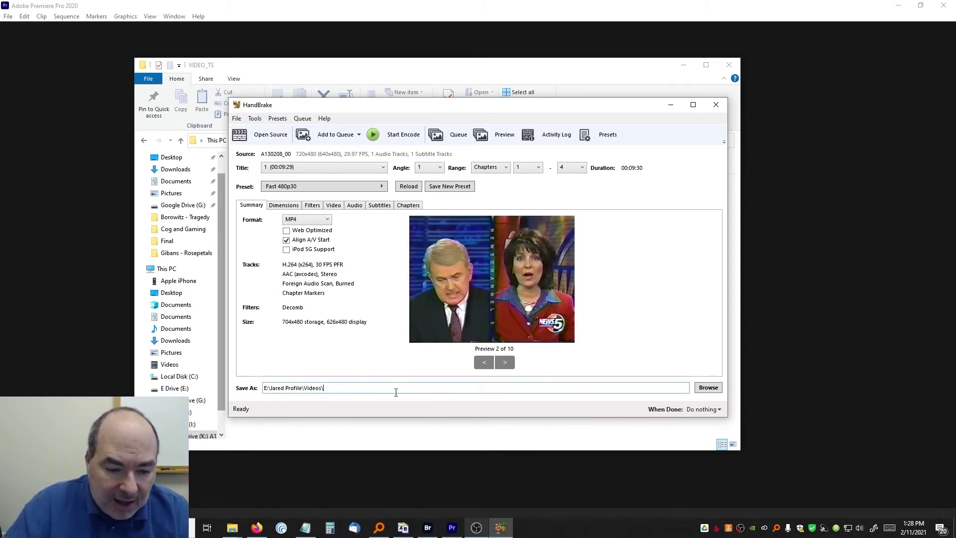
text(DVD)
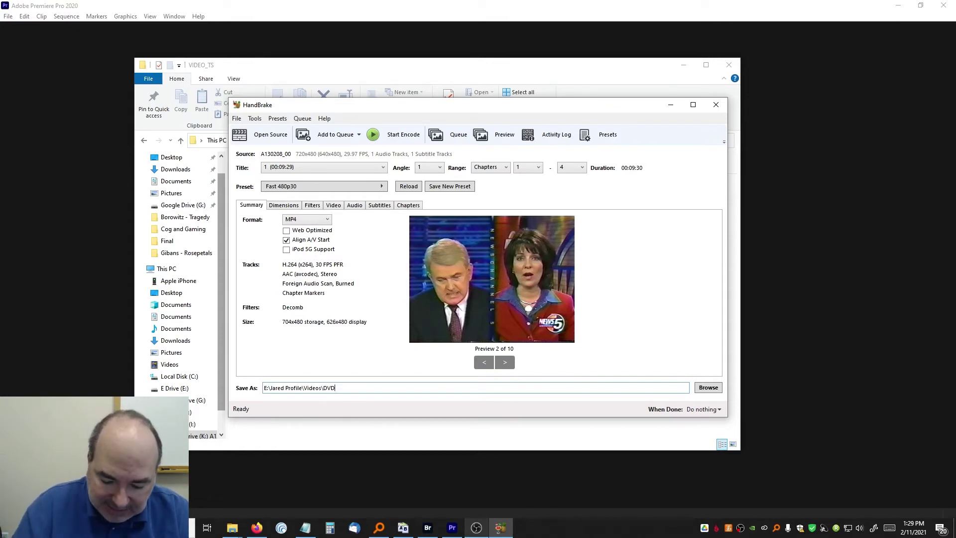
text(.mp4)
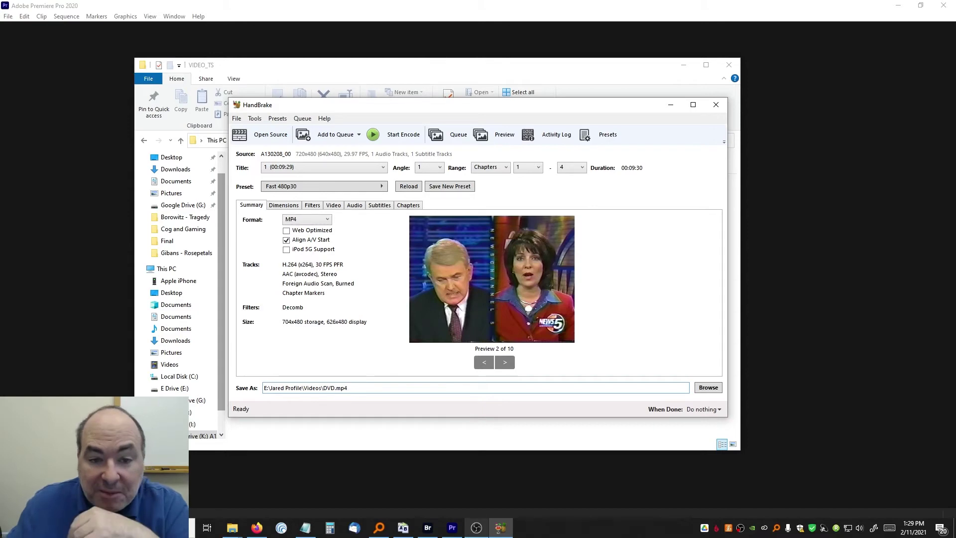
Add the DVD.mp4 job to the queue and start encoding it.
click(342, 139)
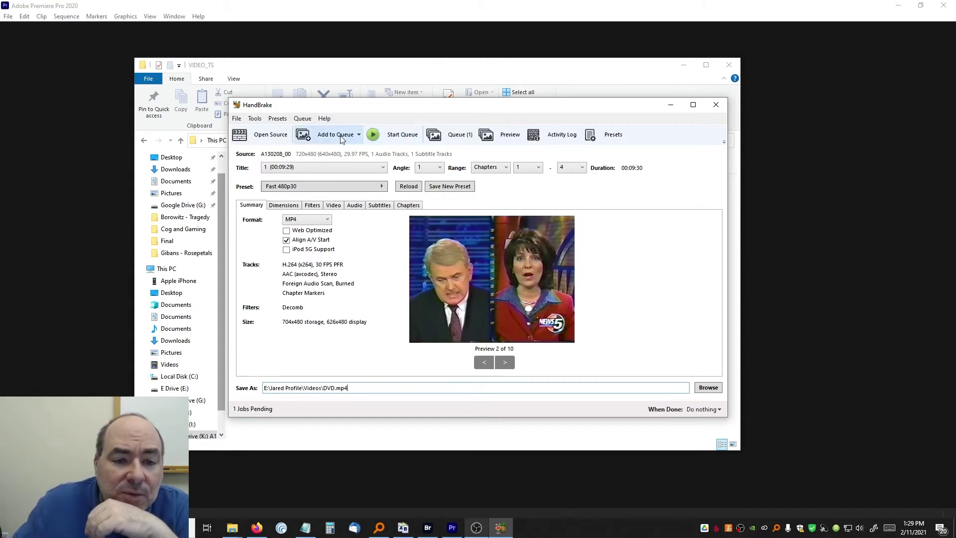
click(450, 134)
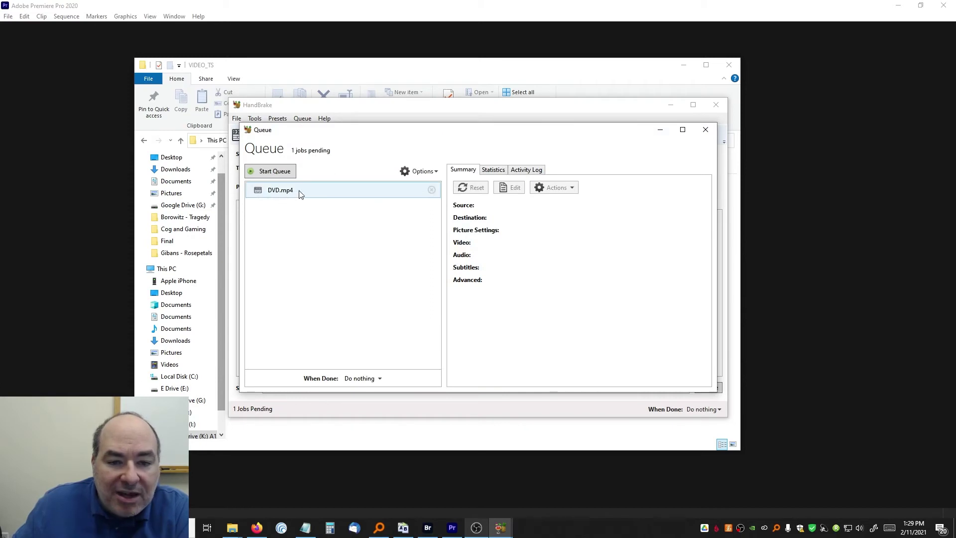
click(287, 176)
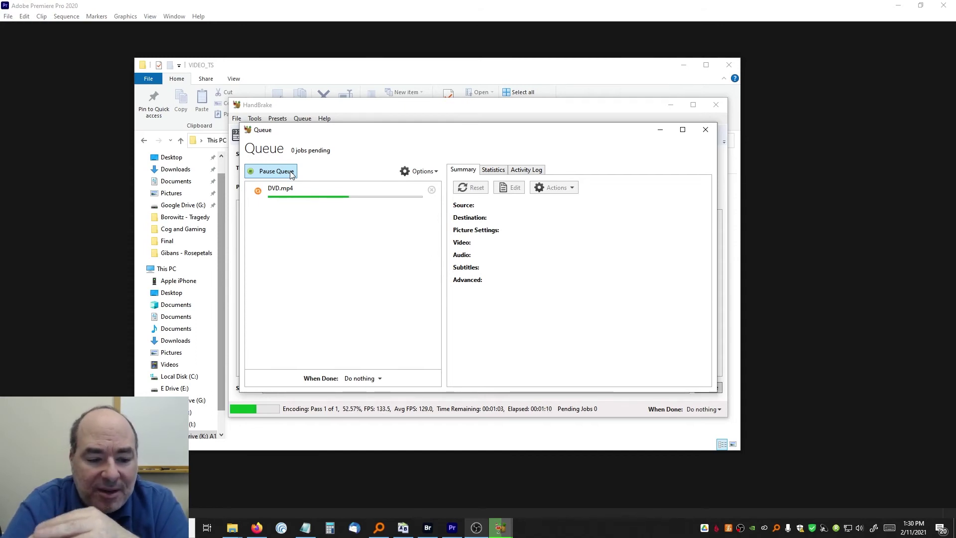
Leave the queue's When Done action on Do nothing until DVD.mp4 finishes encoding.
click(385, 382)
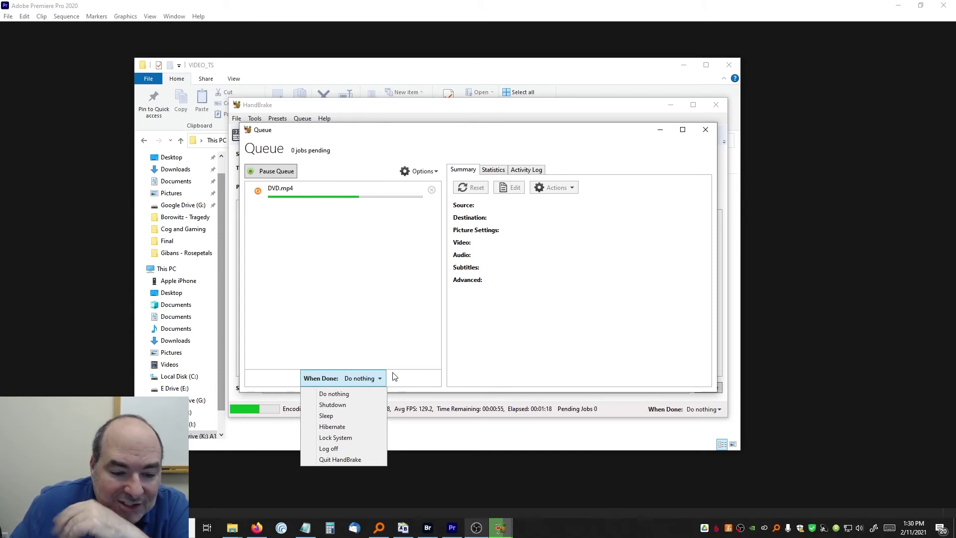
click(412, 374)
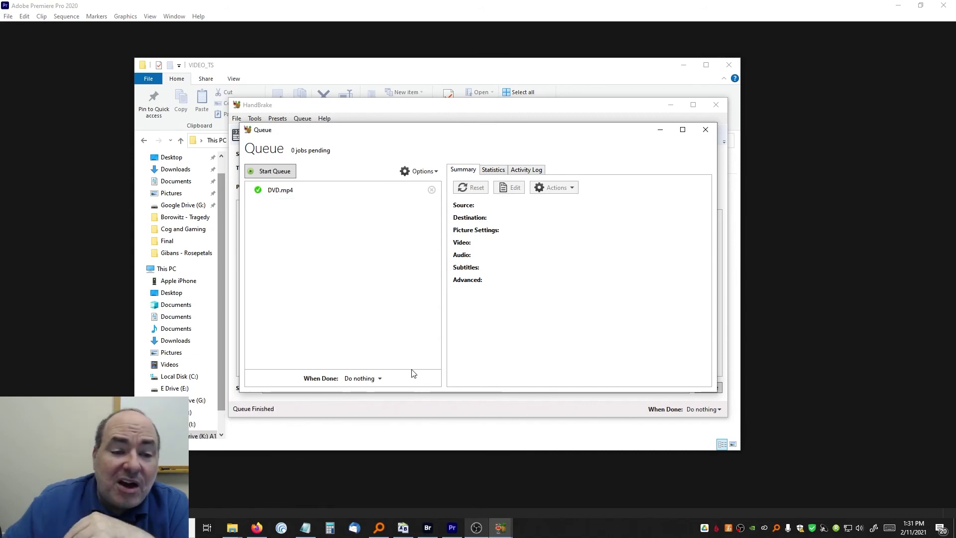
Close the queue and browse the Videos folder for the encoded DVD.mp4.
click(705, 129)
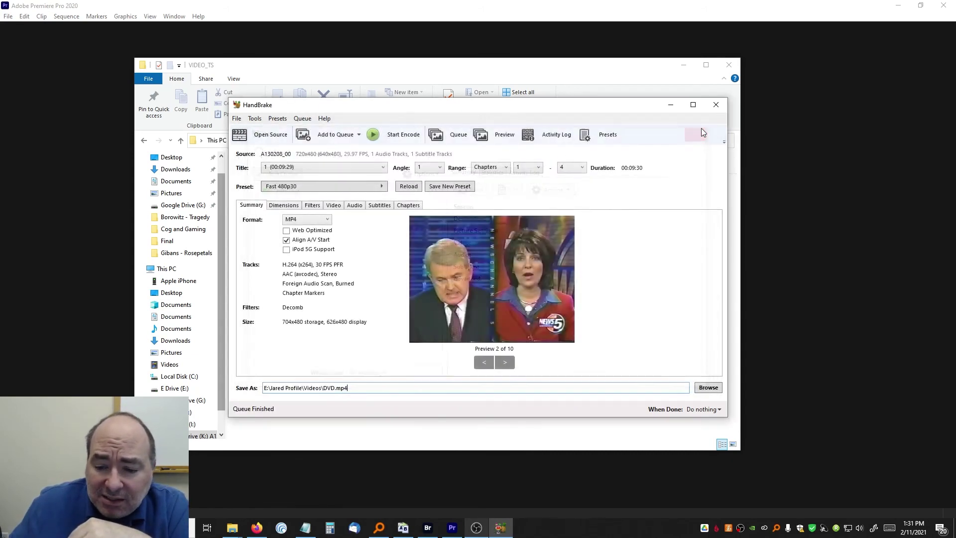
click(709, 388)
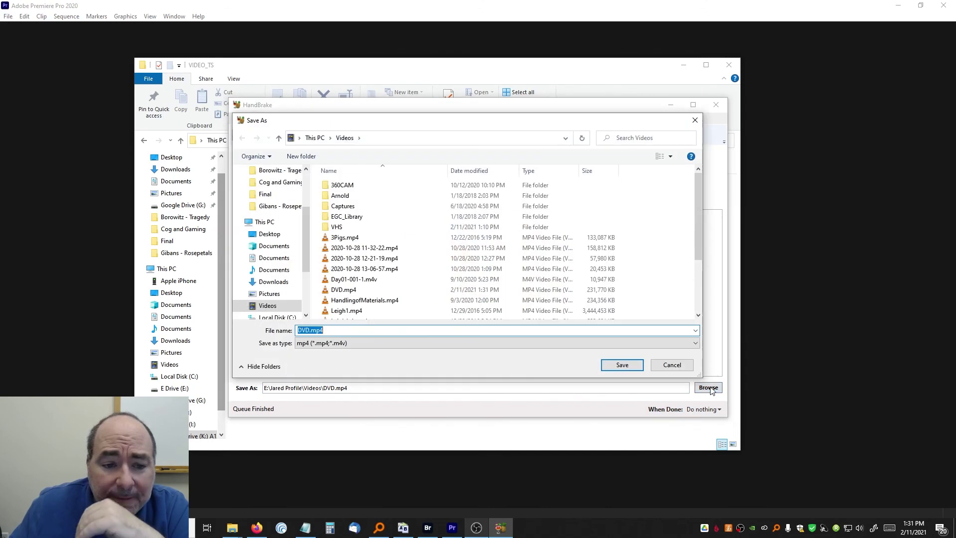
scroll(400, 246, down, 2)
scroll(399, 242, up, 1)
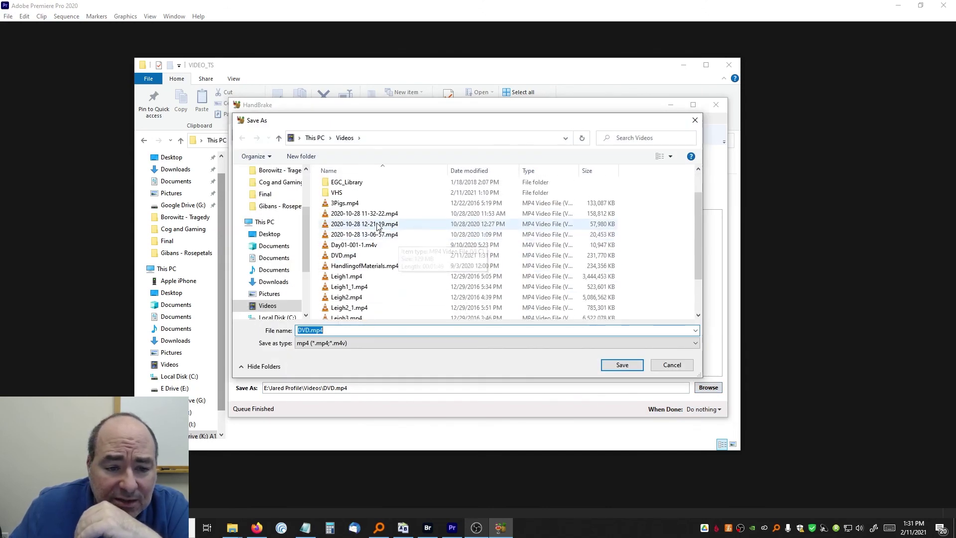
scroll(377, 226, down, 1)
Play DVD.mp4 in VLC and jump to the middle, around chapter 2.
click(351, 230)
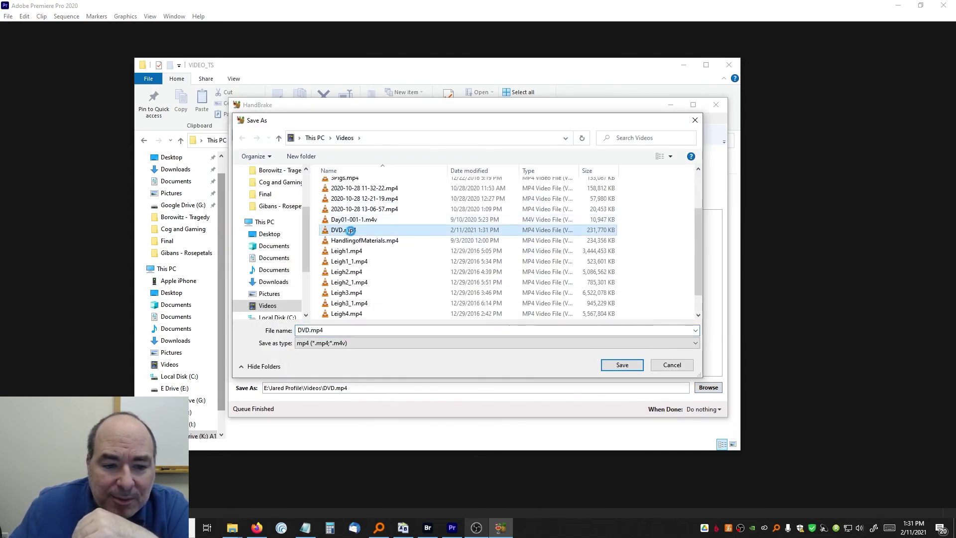
right_click(351, 230)
click(375, 253)
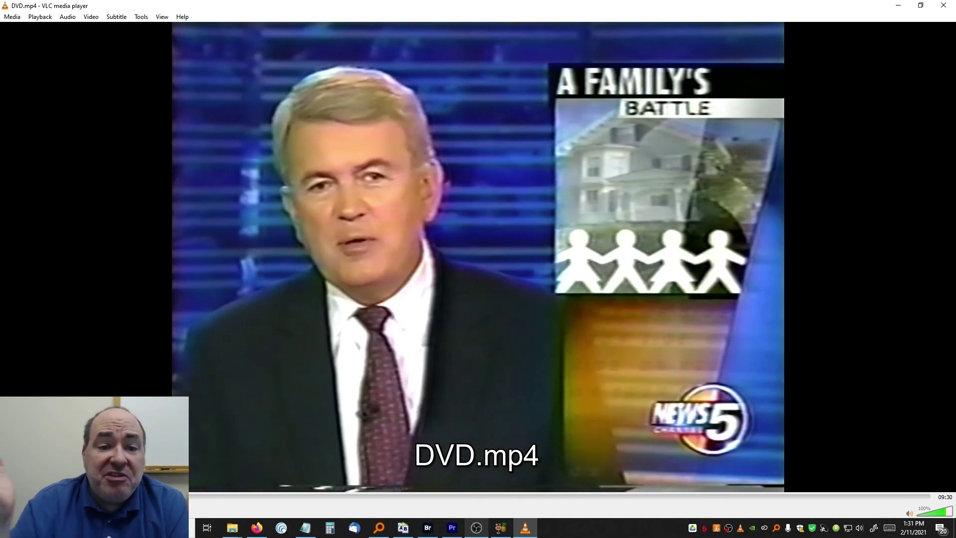
click(480, 496)
Quit VLC with Alt+F4 and cancel the Save As dialog.
key(alt+F4)
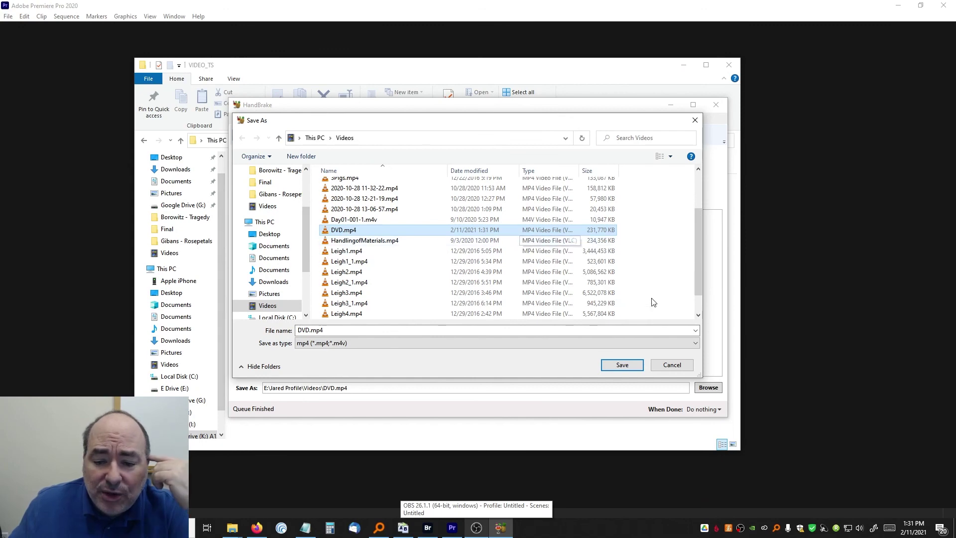
click(680, 366)
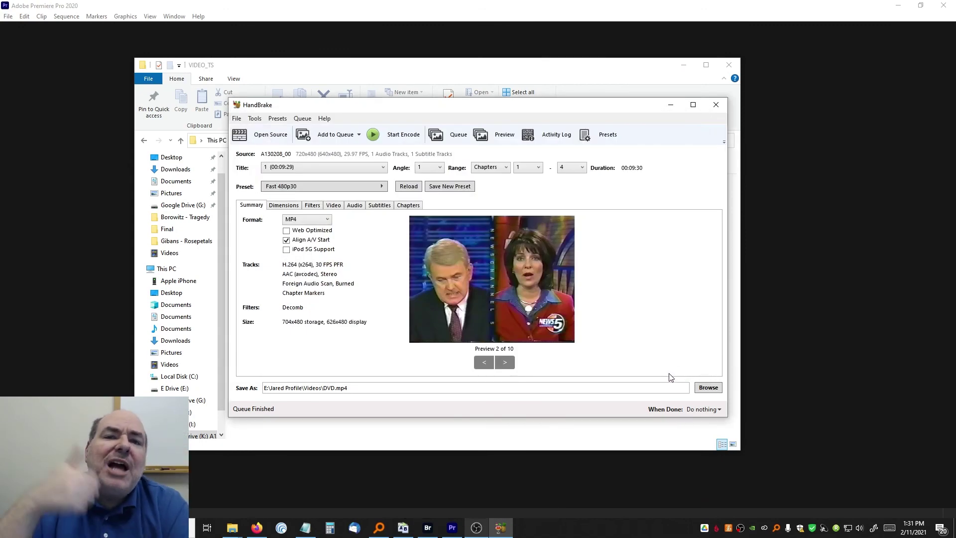